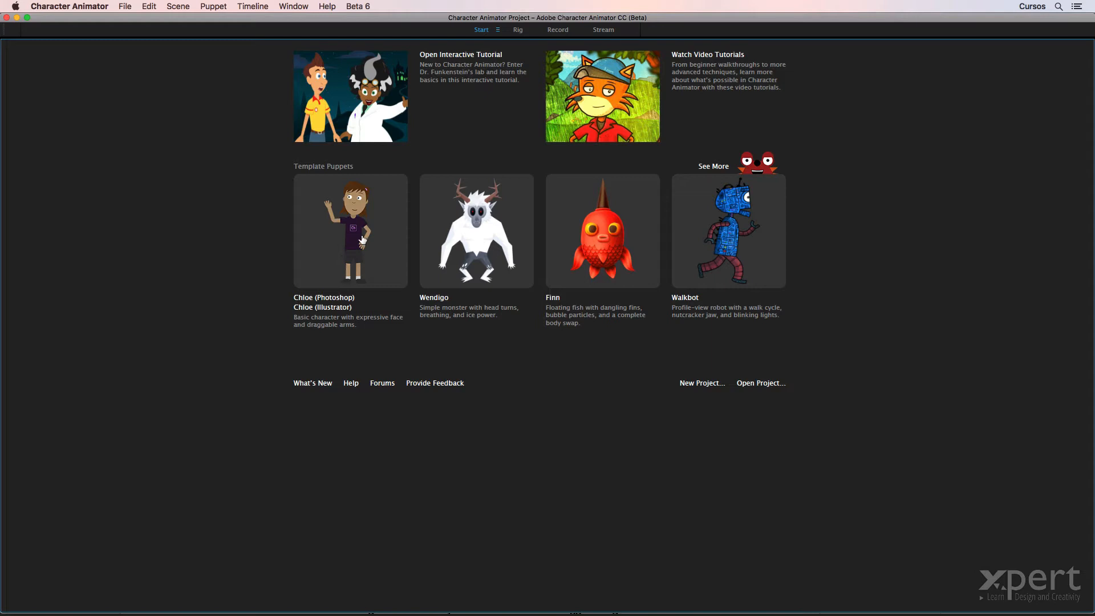
- Create a puppet from the Chloe (Photoshop) template and switch from Photoshop back to Character Animator
click(362, 240)
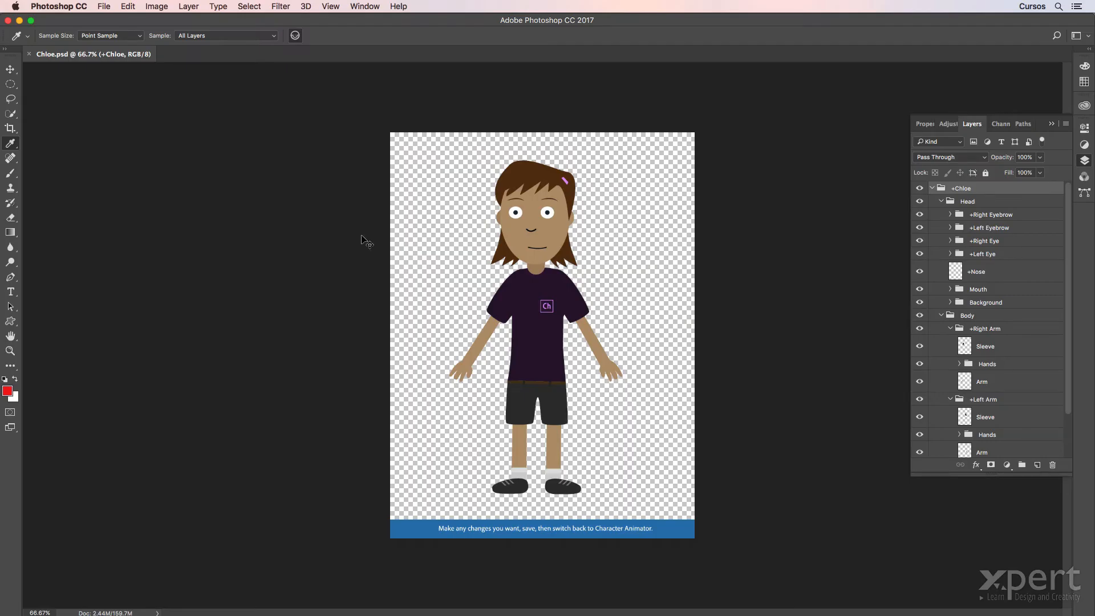
key(super+Tab)
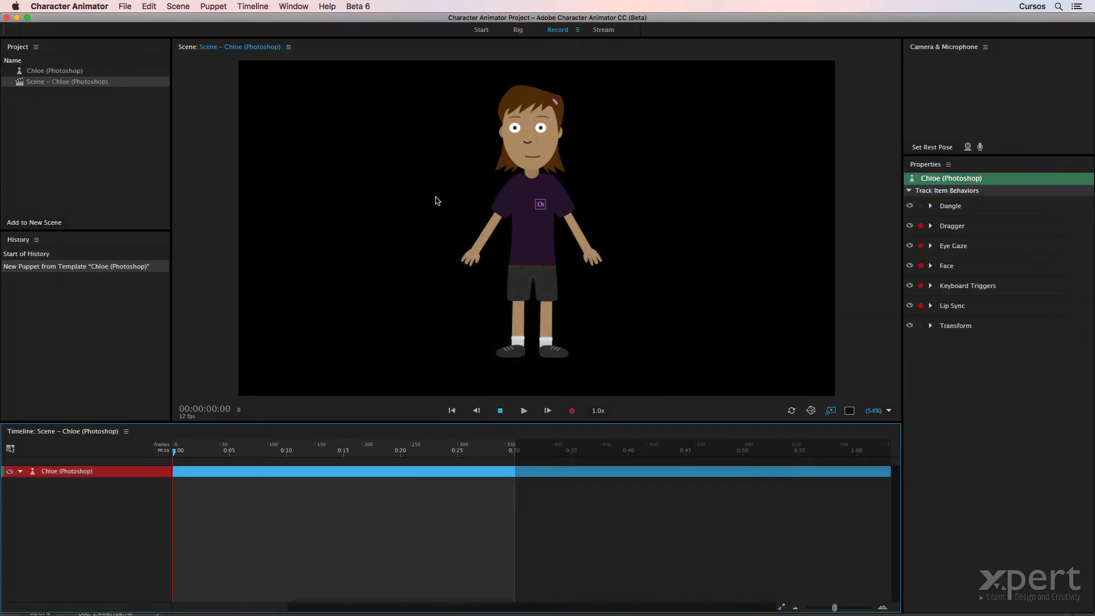
- Switch to Photoshop and examine Chloe's layer structure, including the contents of the Mouth group
key(super+Tab)
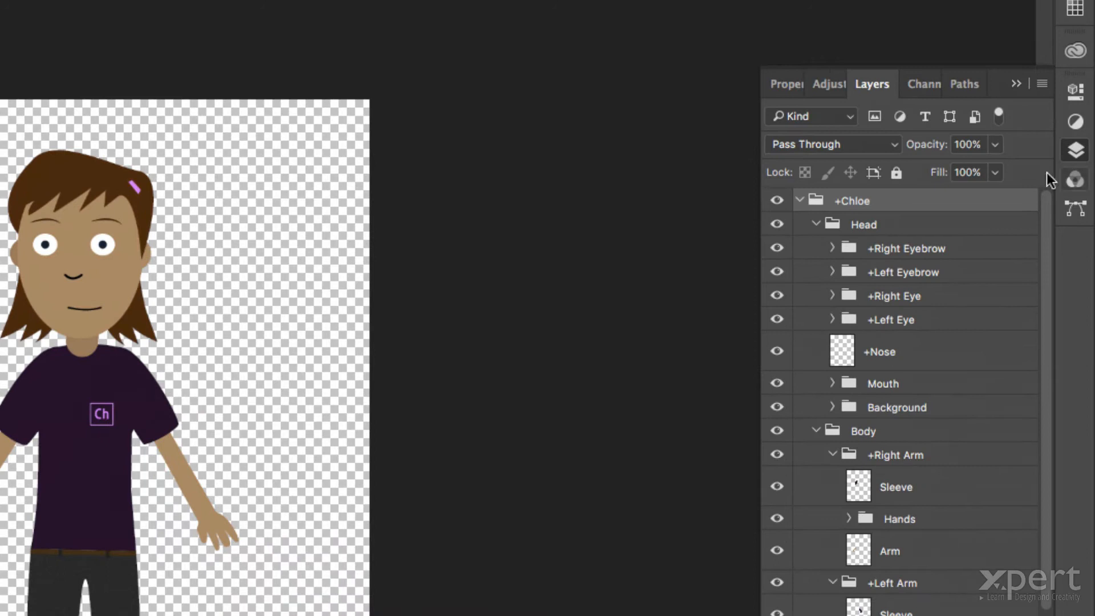
scroll(956, 387, down, 3)
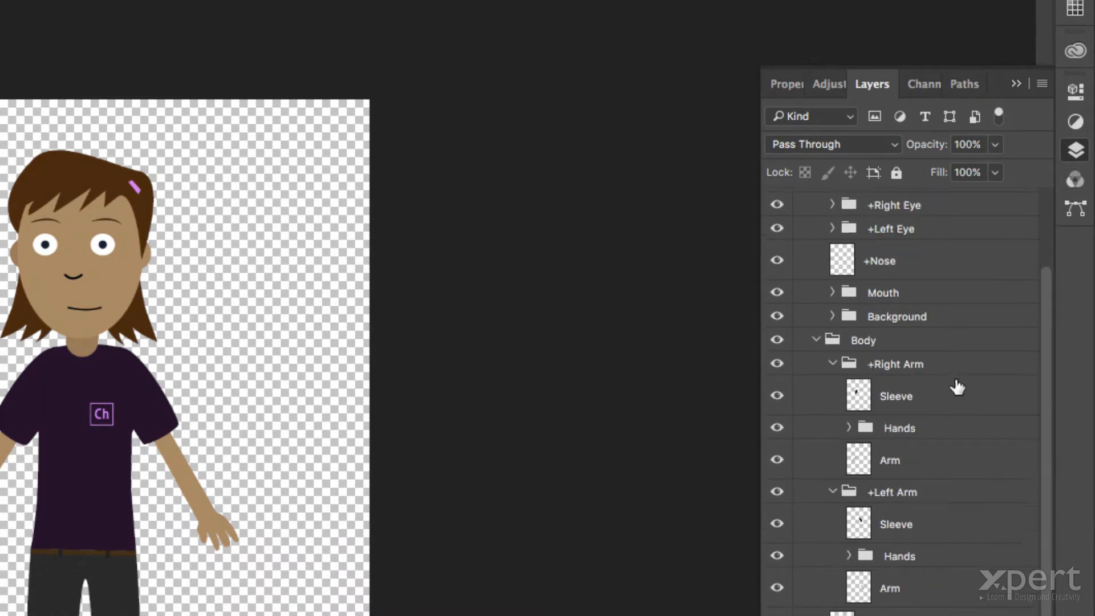
scroll(957, 387, up, 3)
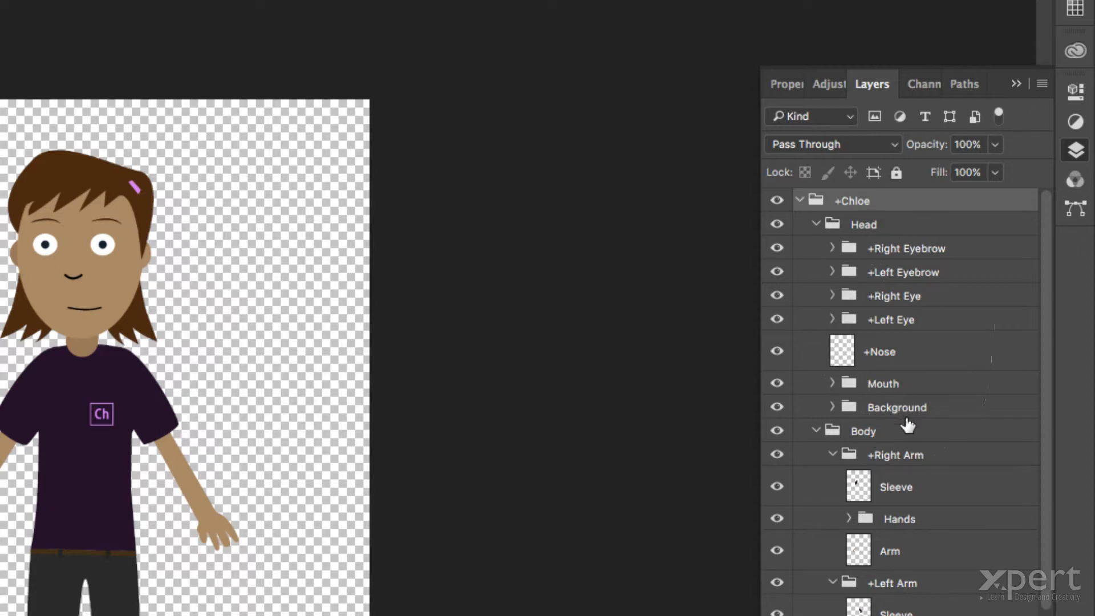
click(832, 383)
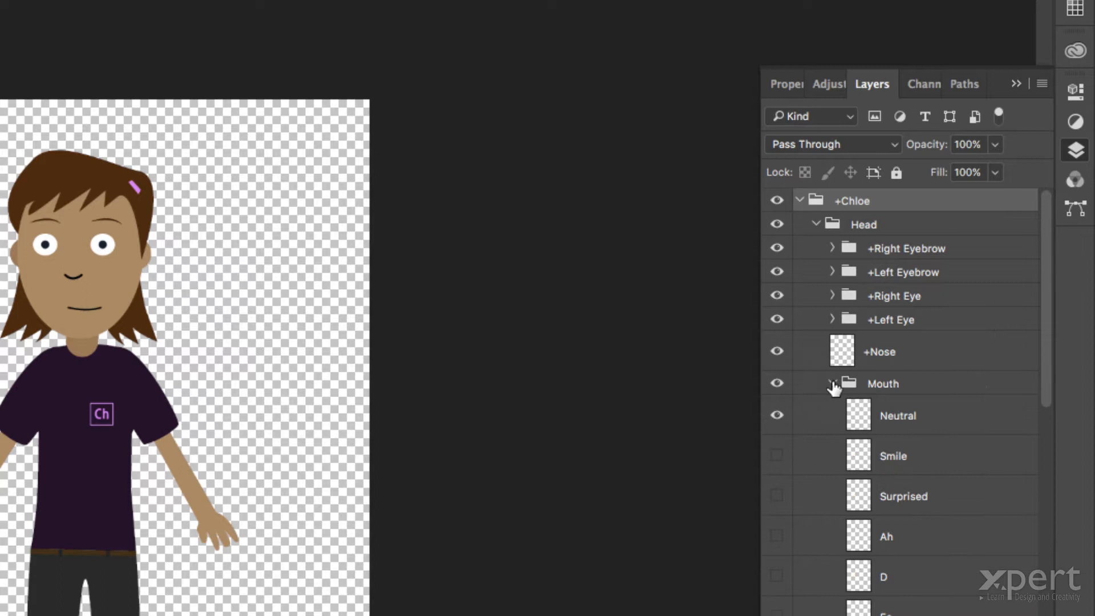
click(831, 384)
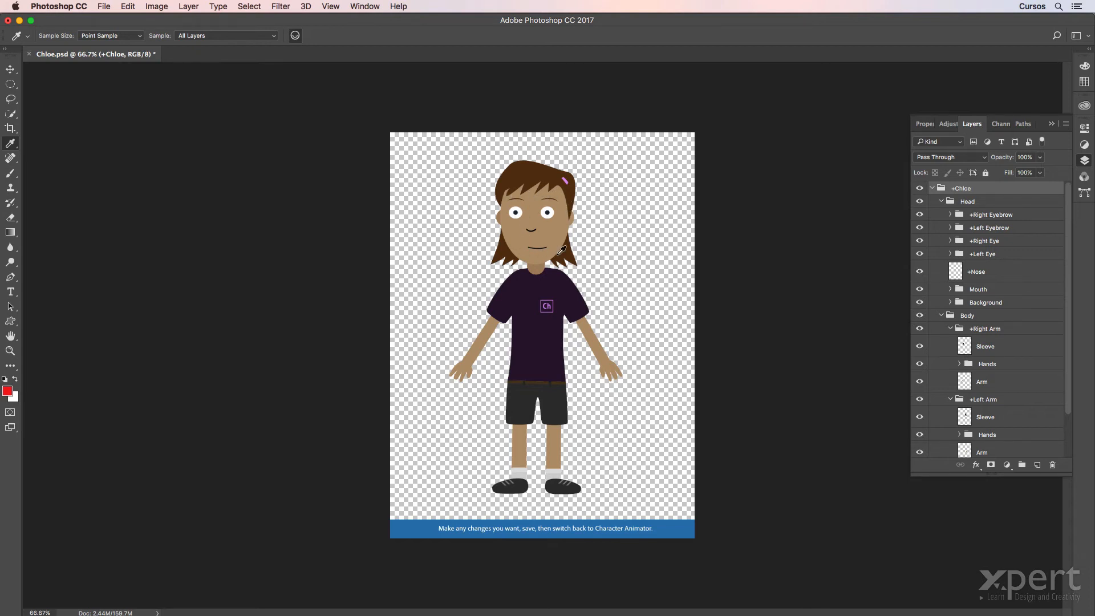
- Fill the right arm's Sleeve layer with red #f40505, preserving transparency, and save the Chloe.psd artwork
key(super+alt+a)
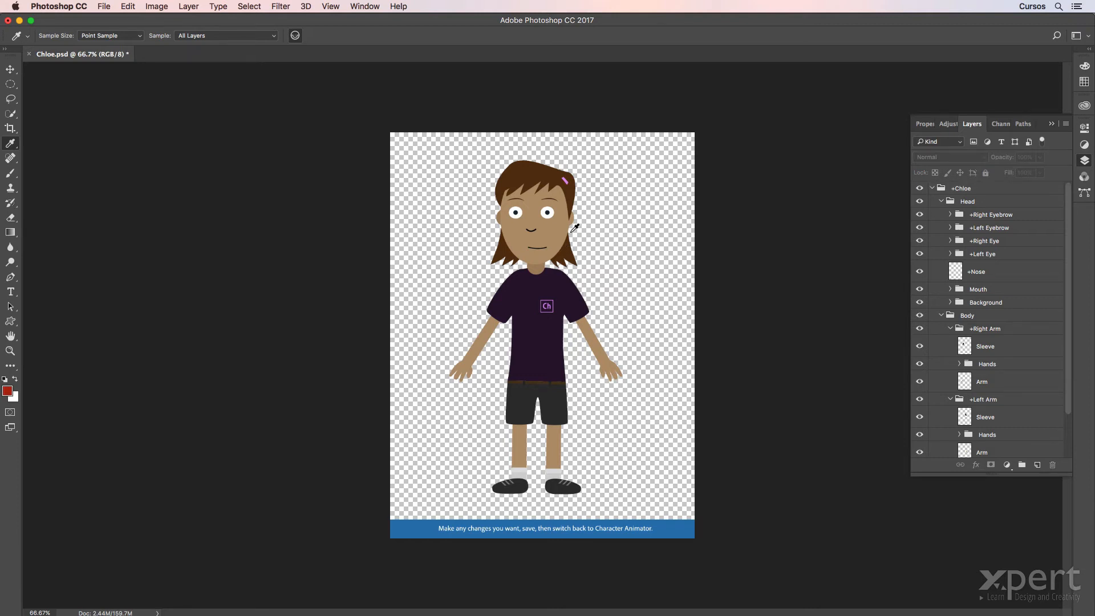
super+click(504, 303)
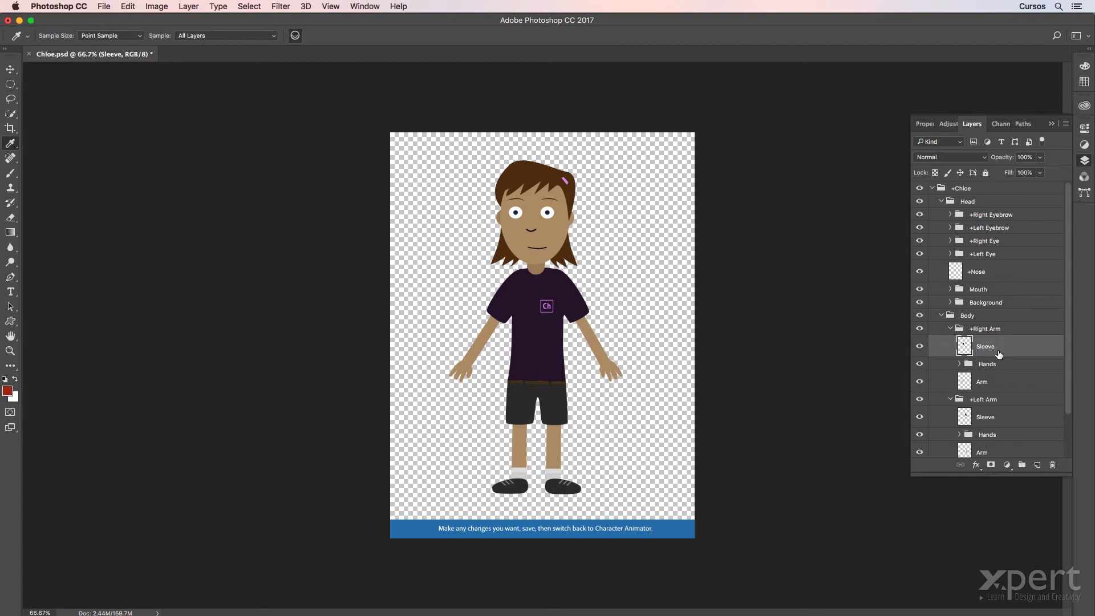
key(d)
click(7, 392)
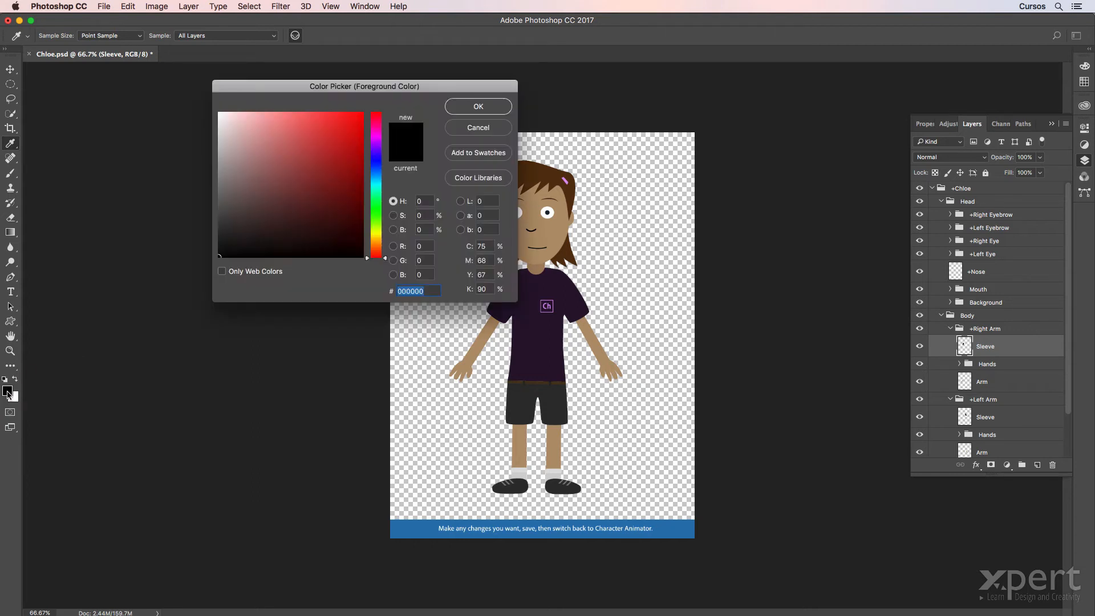
click(360, 118)
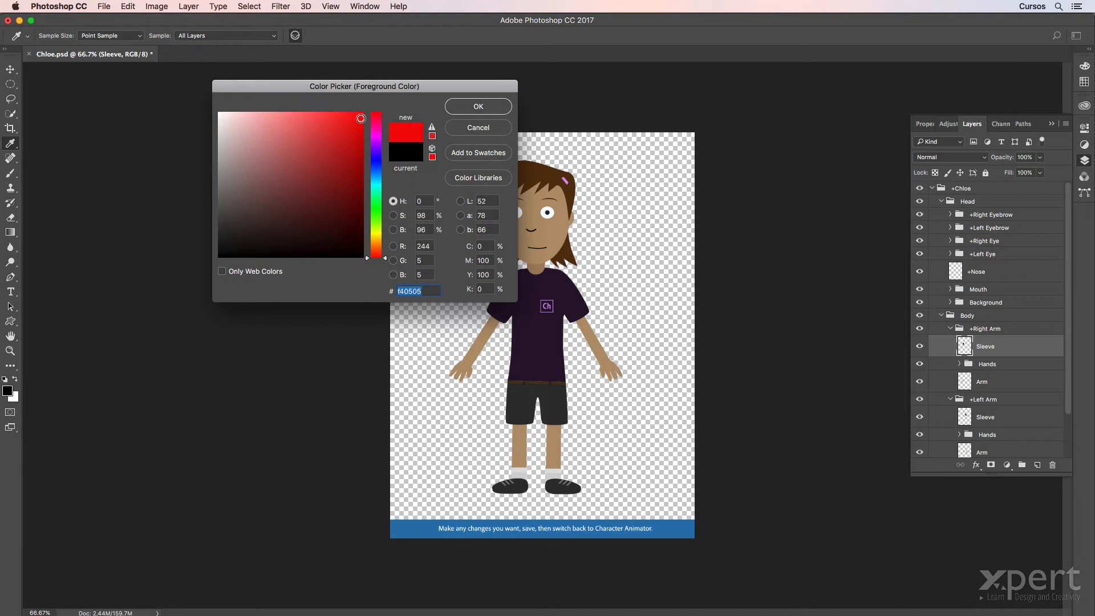
click(477, 104)
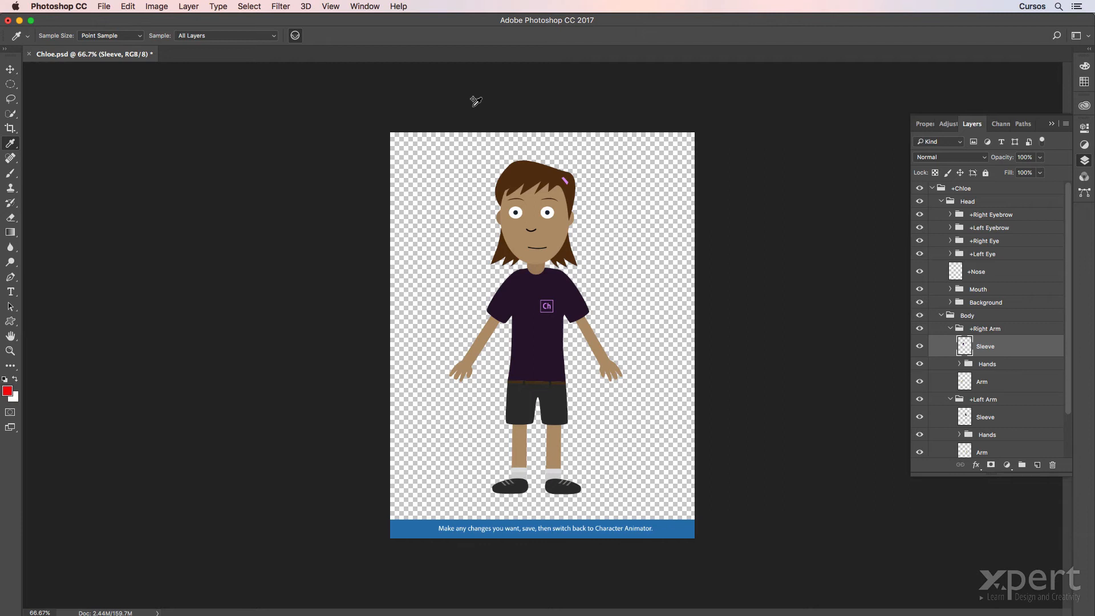
key(alt+shift+BackSpace)
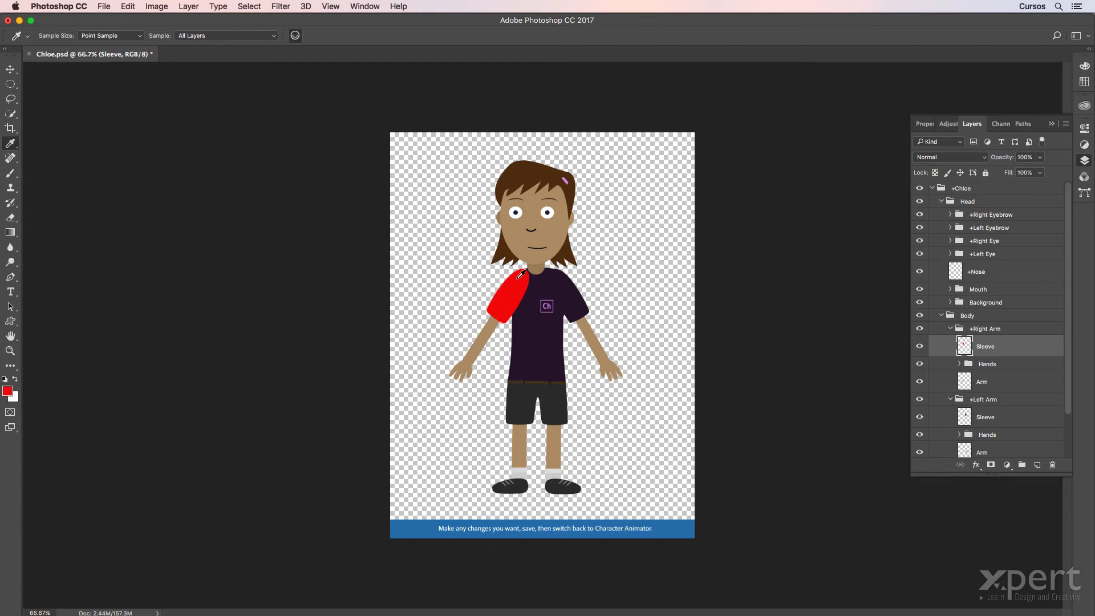
key(super+s)
- Switch to Character Animator and open the Chloe (Photoshop) puppet in the Rig workspace
key(super+Tab)
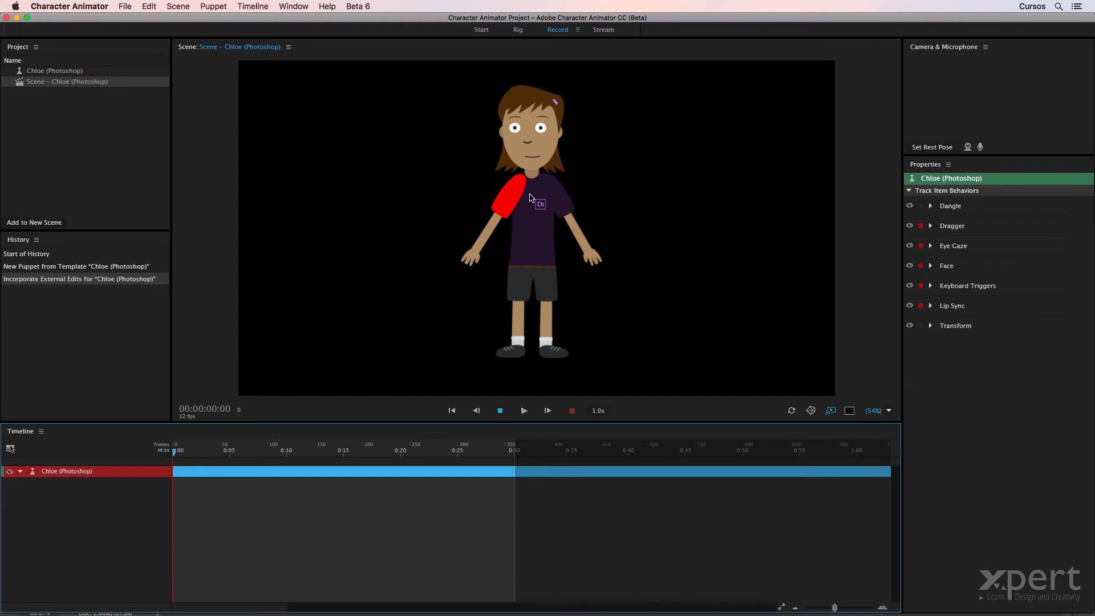
click(517, 30)
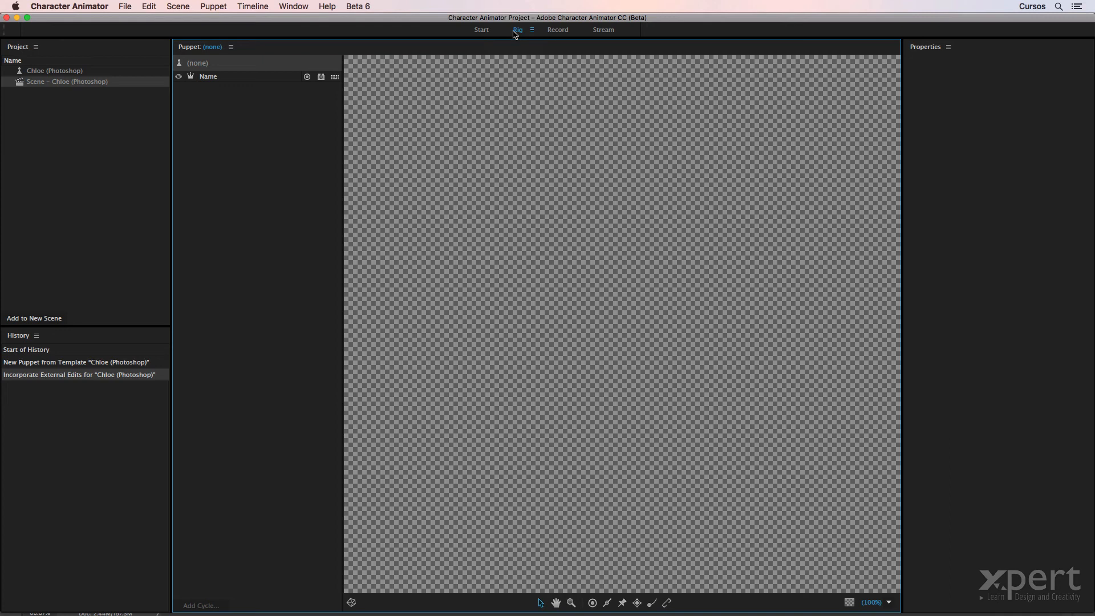
click(38, 73)
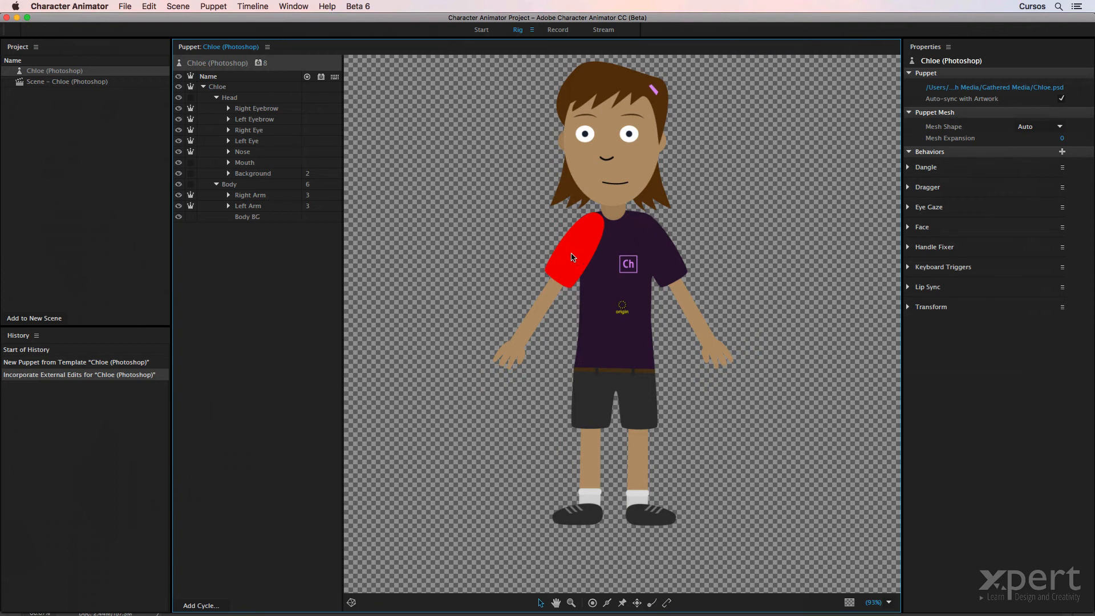
key(super+Tab)
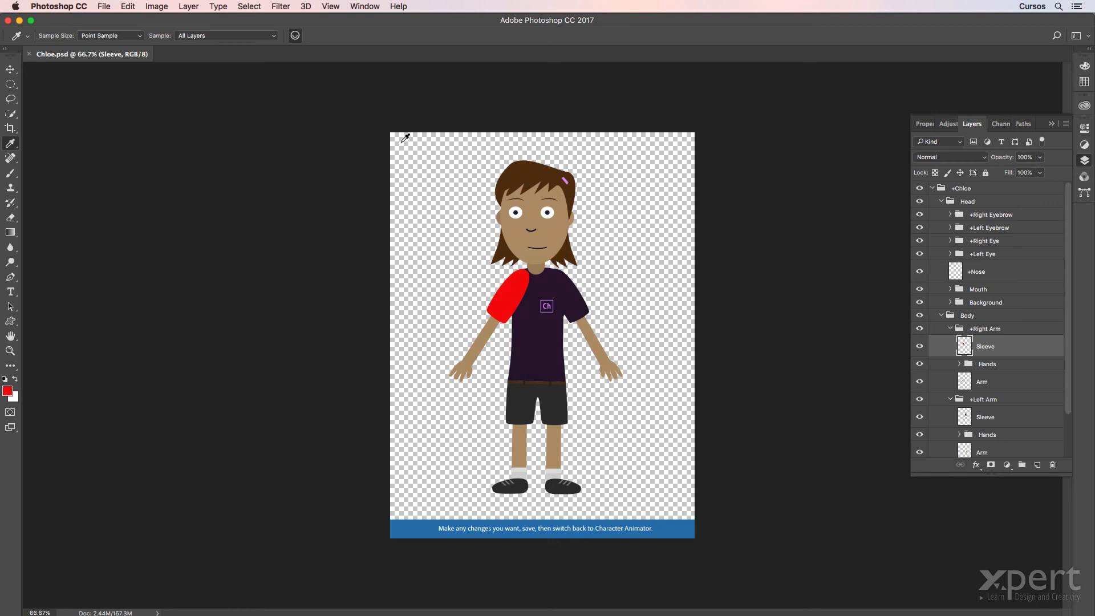
key(super+Tab)
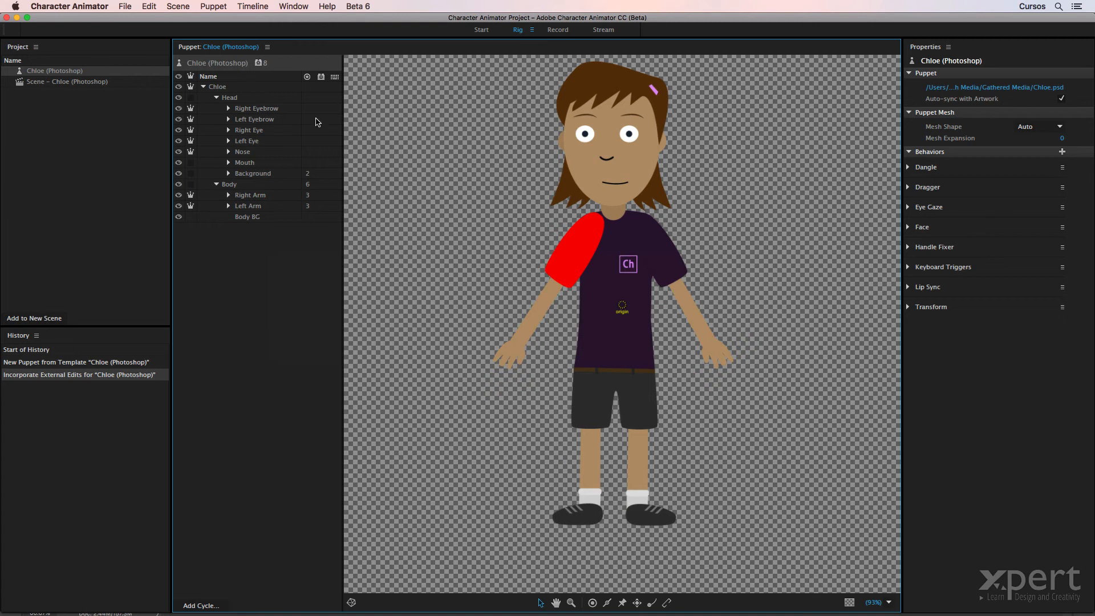
- Reveal the project in Finder, inspect the Character Animator Project folder and its parent path, and return to Character Animator
click(125, 6)
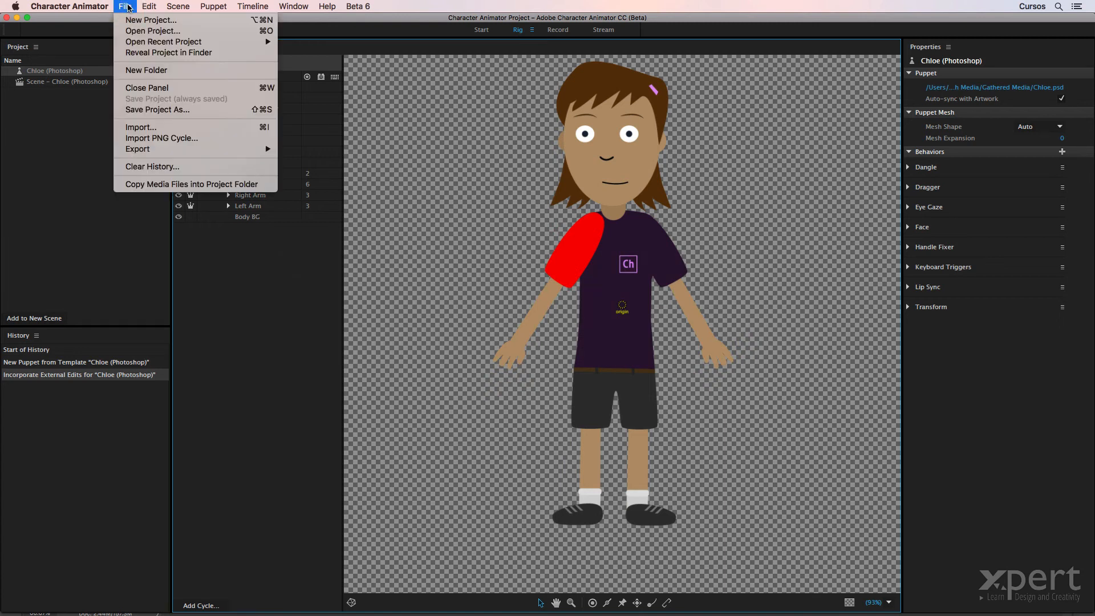
click(122, 52)
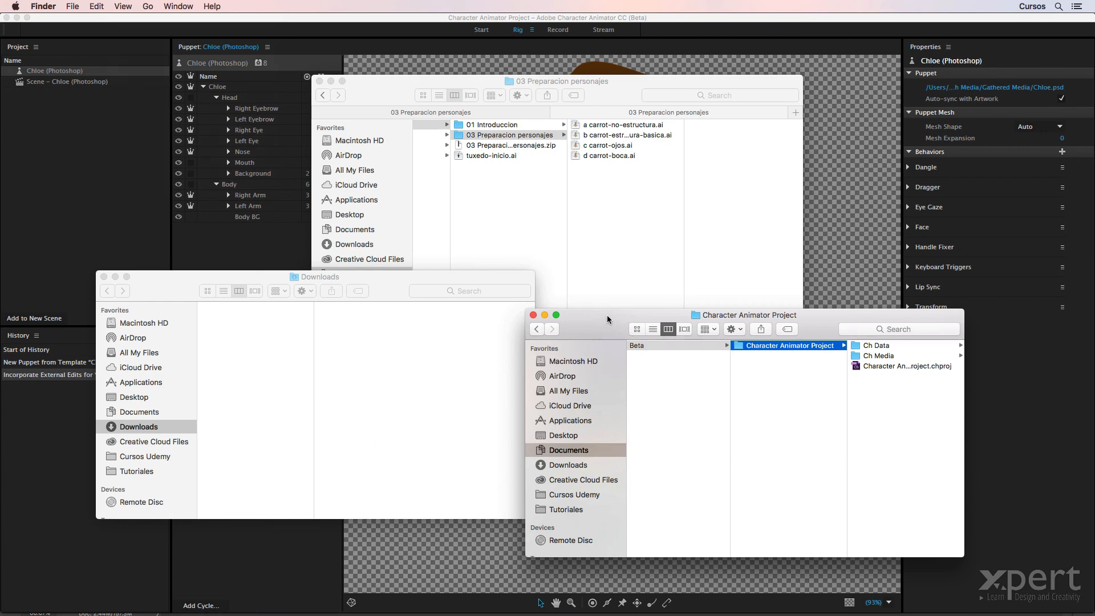
super+click(723, 316)
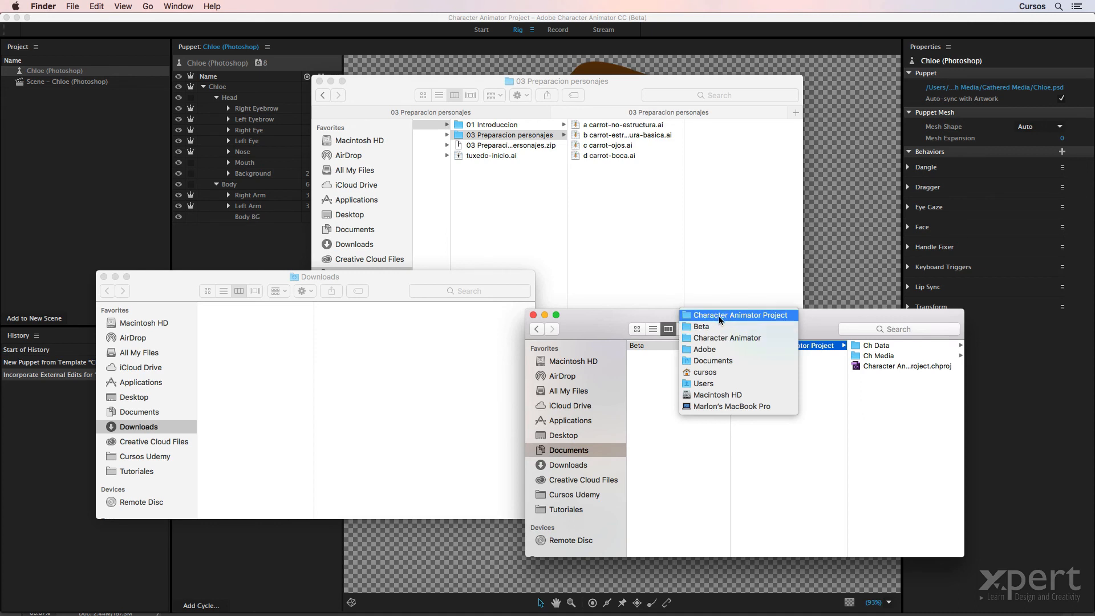
click(827, 323)
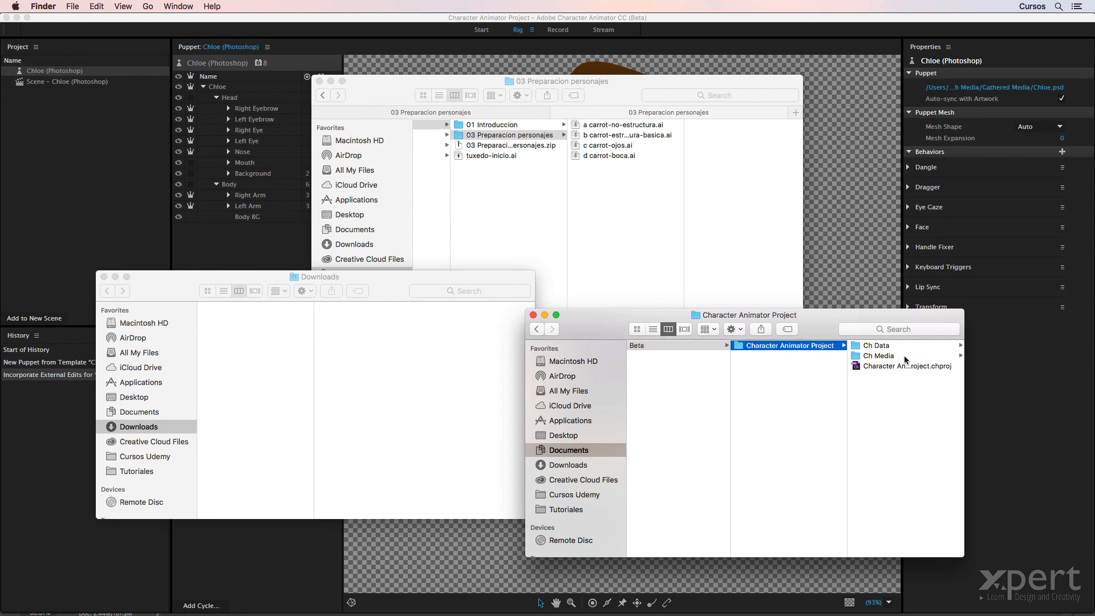
click(385, 20)
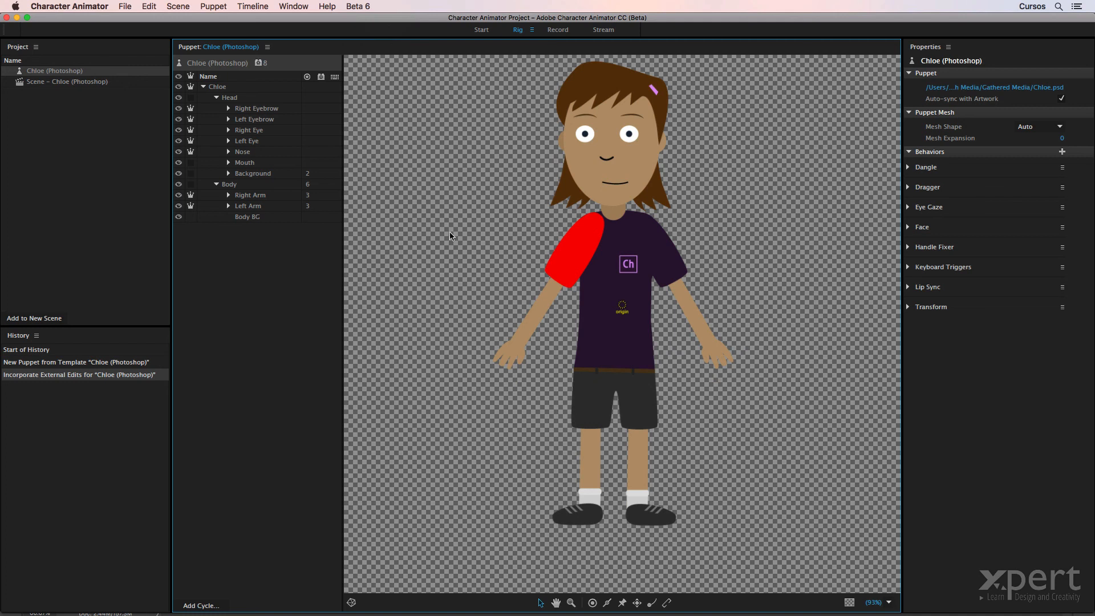
click(125, 6)
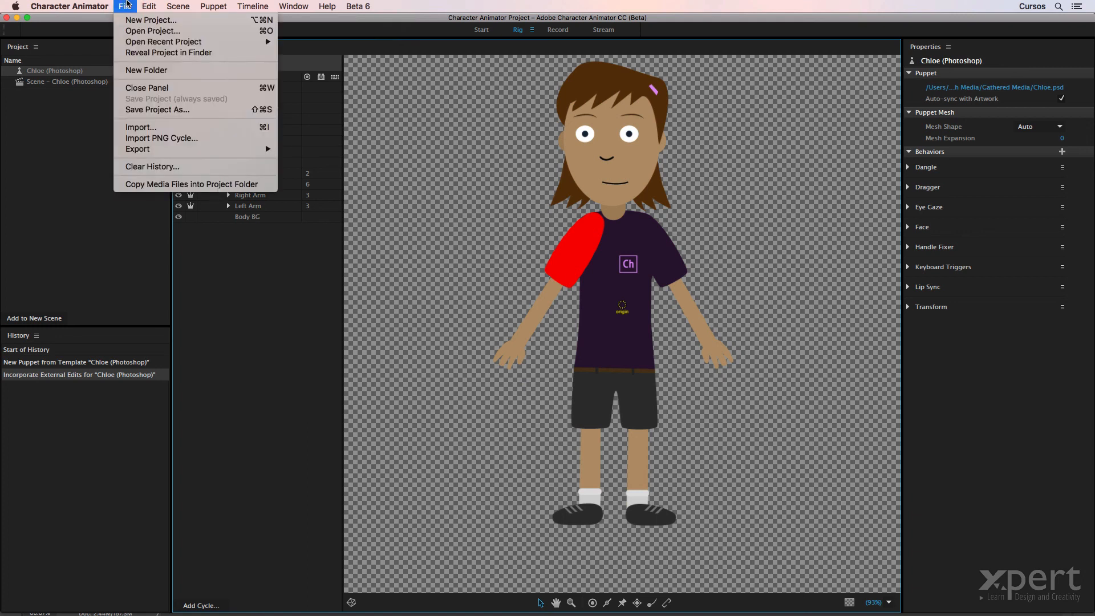
click(216, 113)
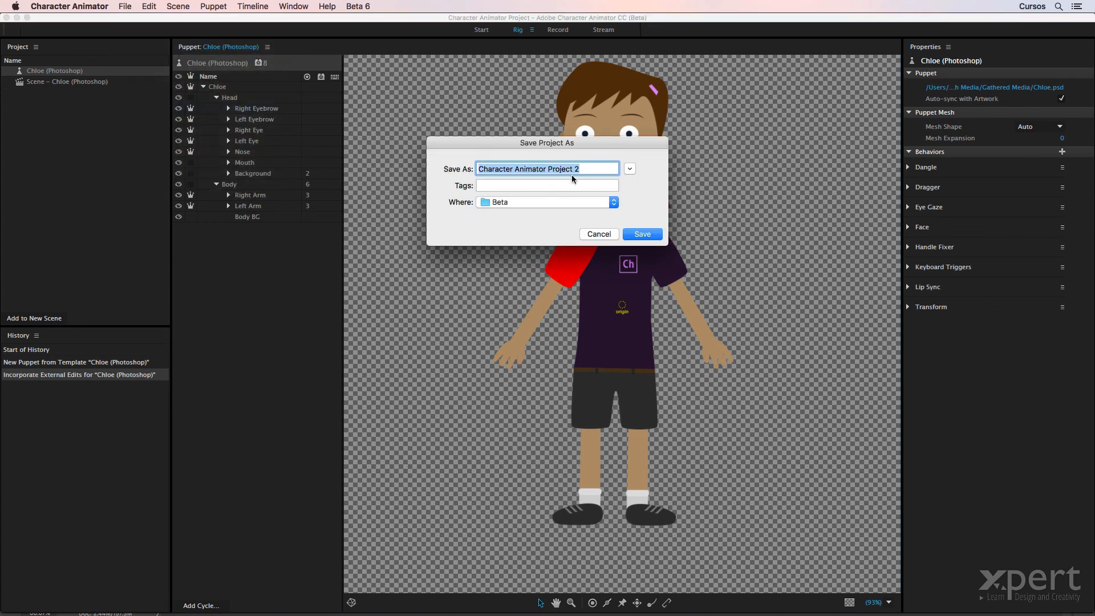
key(Escape)
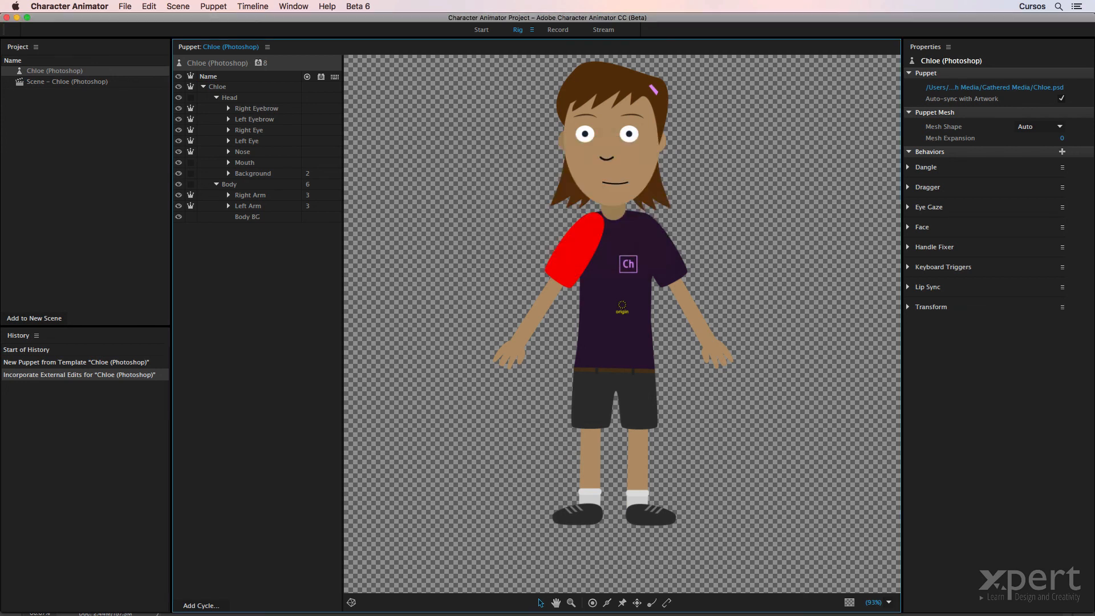
key(super+Tab)
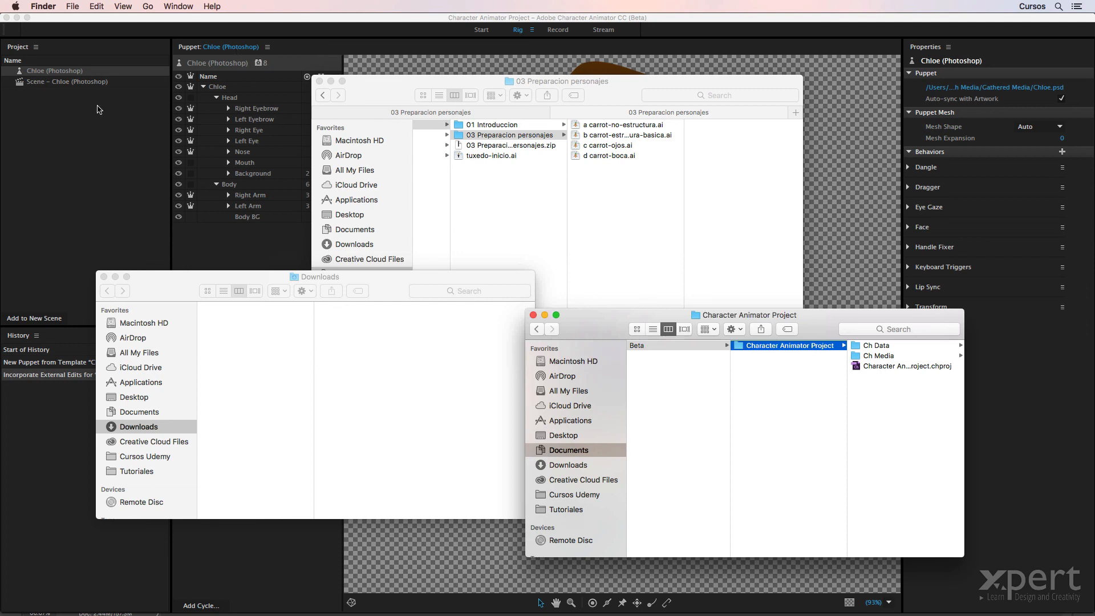
click(63, 133)
click(126, 6)
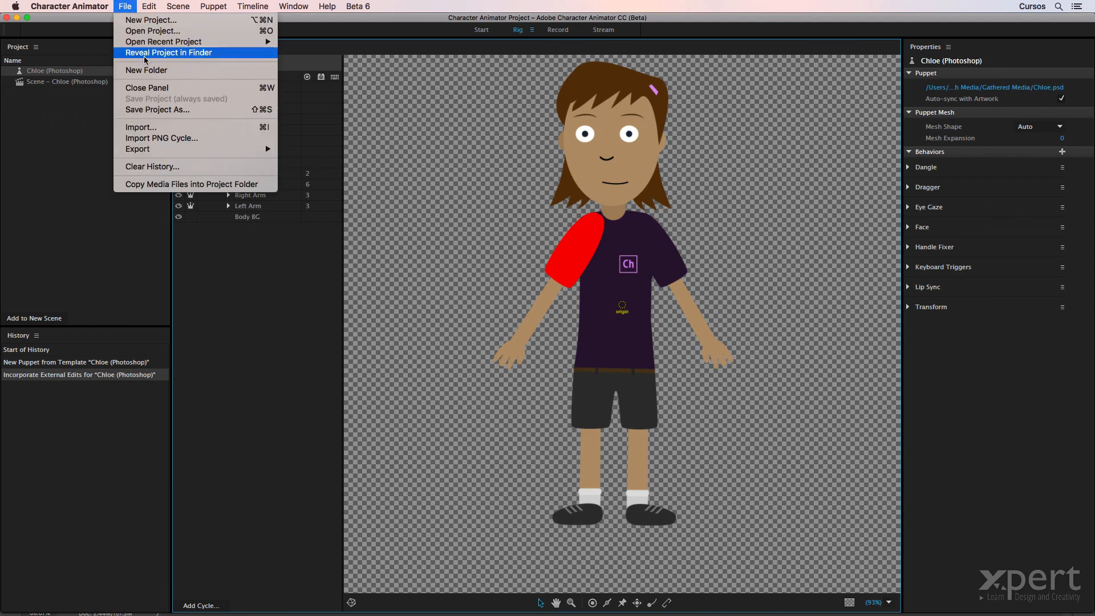